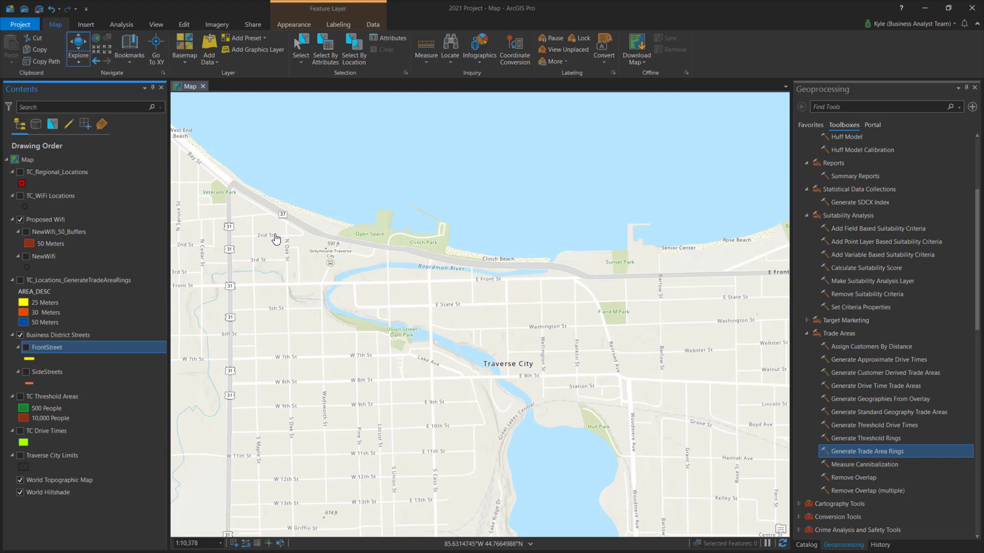
# Open Generate Trade Area Rings with TC_WiFi Locations as input and Input Method set to Expression
pyautogui.click(843, 453)
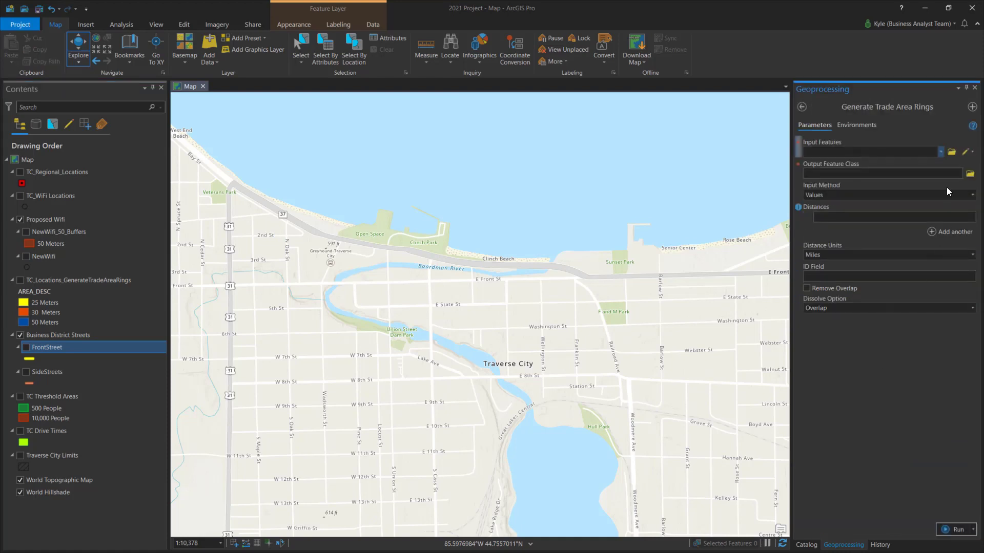
pyautogui.click(941, 152)
pyautogui.click(937, 174)
pyautogui.click(973, 196)
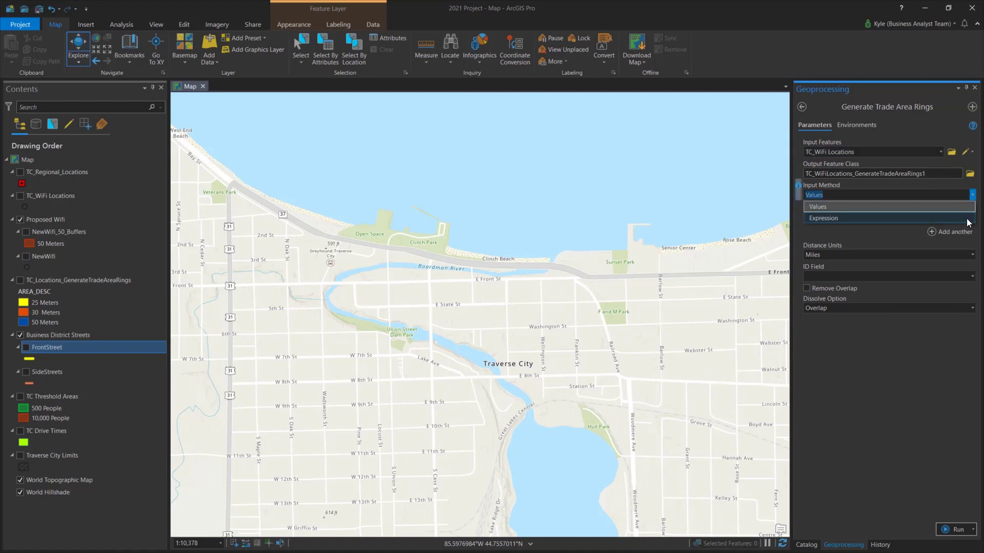
pyautogui.click(967, 218)
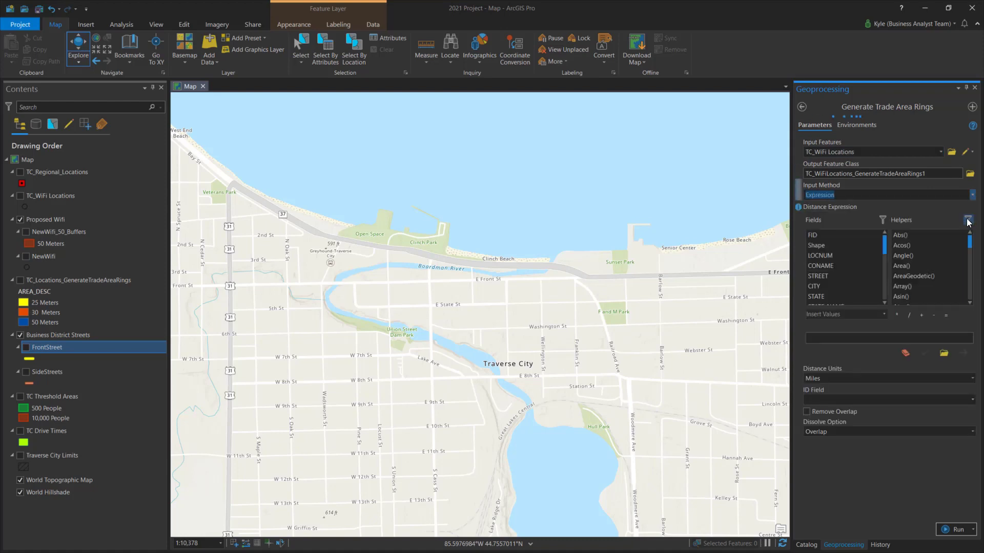
pyautogui.click(972, 195)
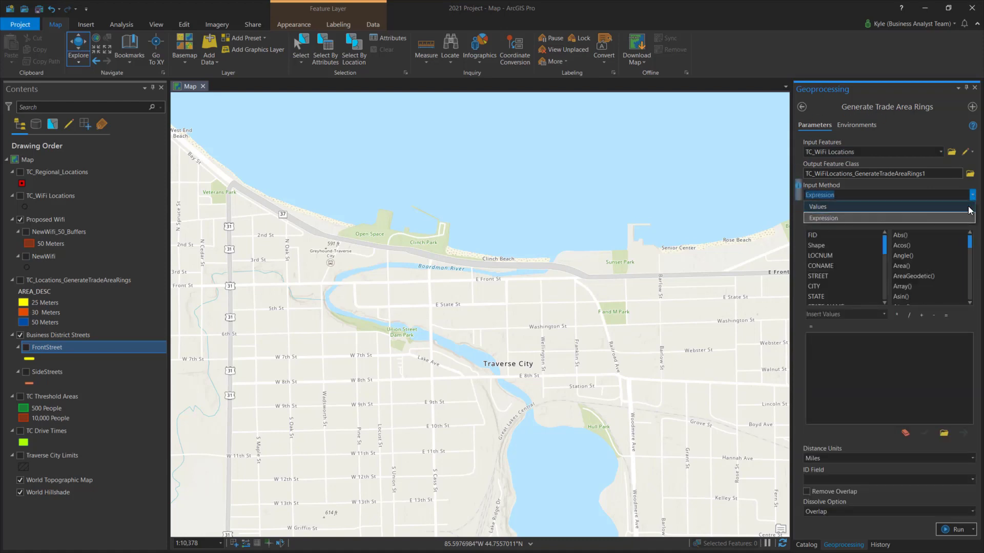
pyautogui.click(973, 202)
pyautogui.click(973, 195)
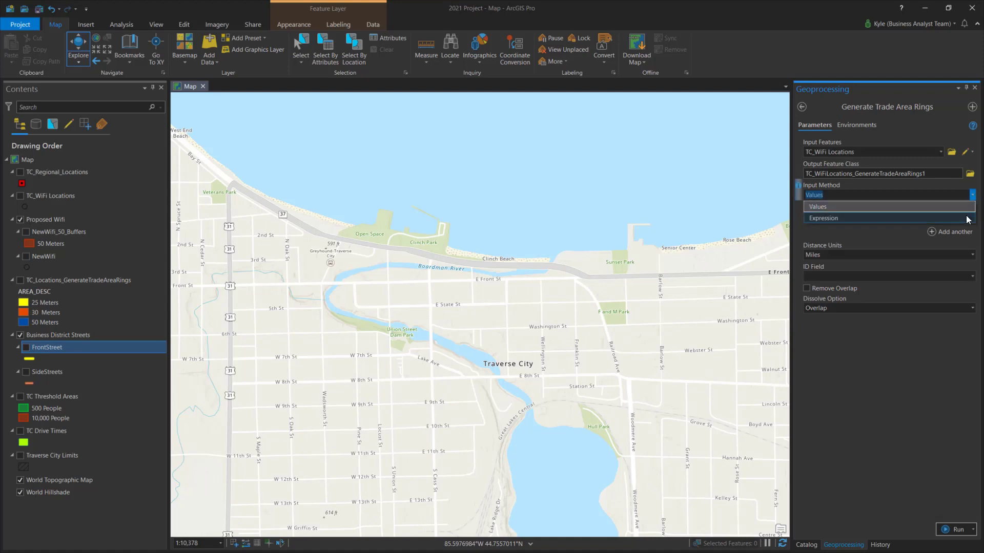
pyautogui.click(968, 219)
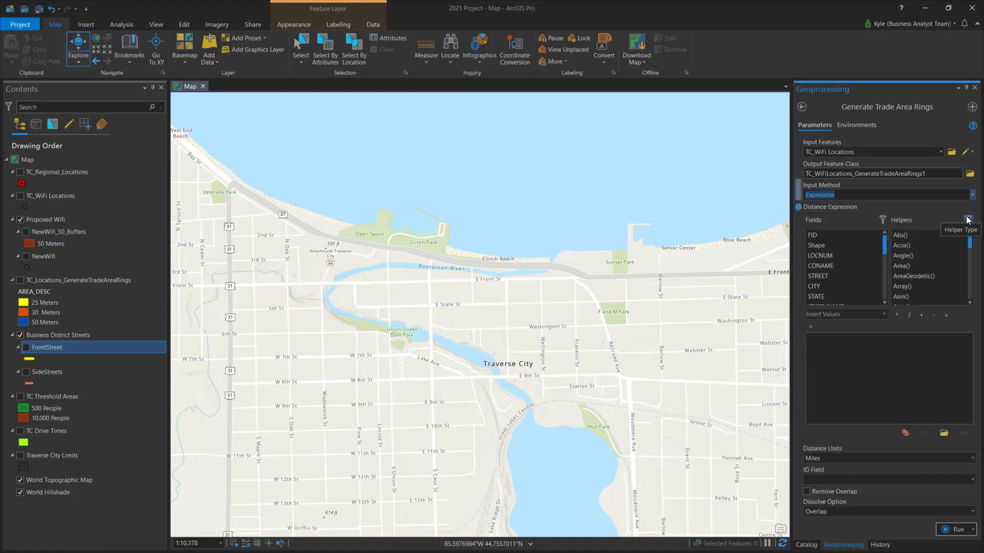
# Switch on the TC_WiFi Locations, FrontStreet and SideStreets layers and focus the Distance Expression box
pyautogui.click(20, 195)
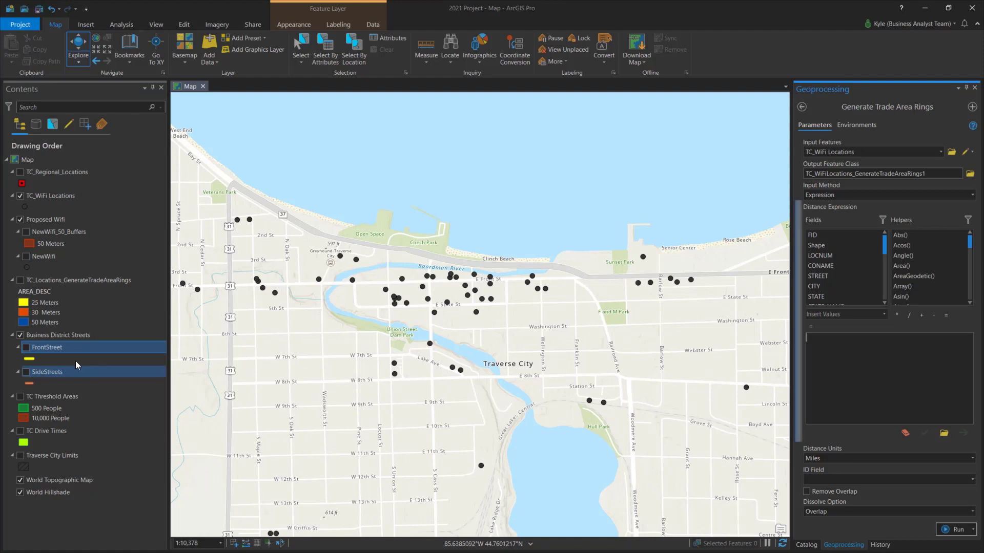
pyautogui.click(26, 348)
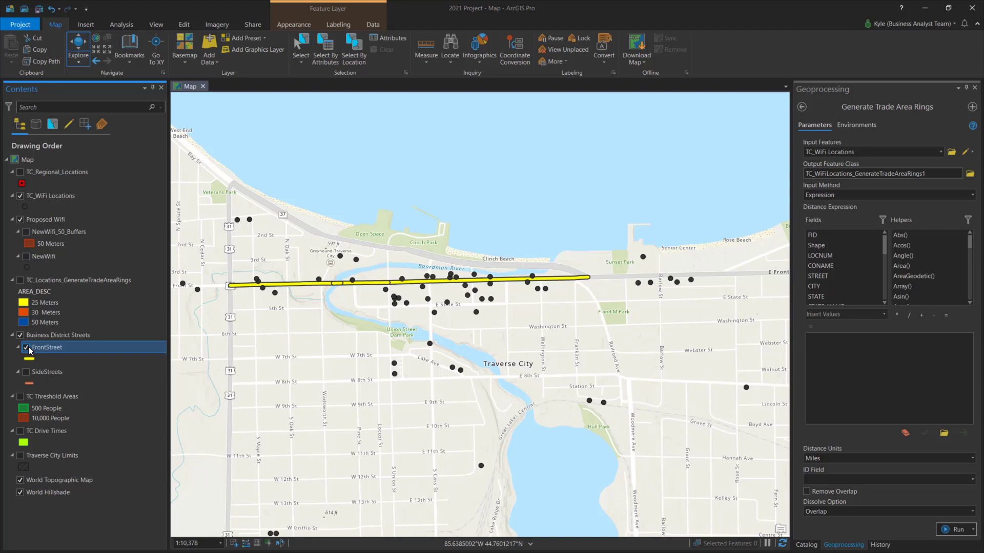
pyautogui.click(26, 372)
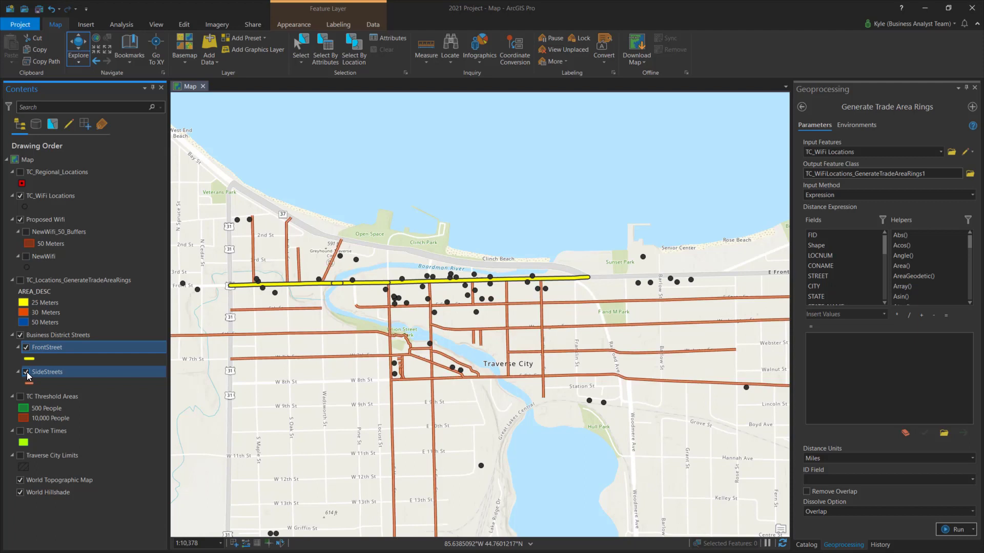
pyautogui.click(860, 367)
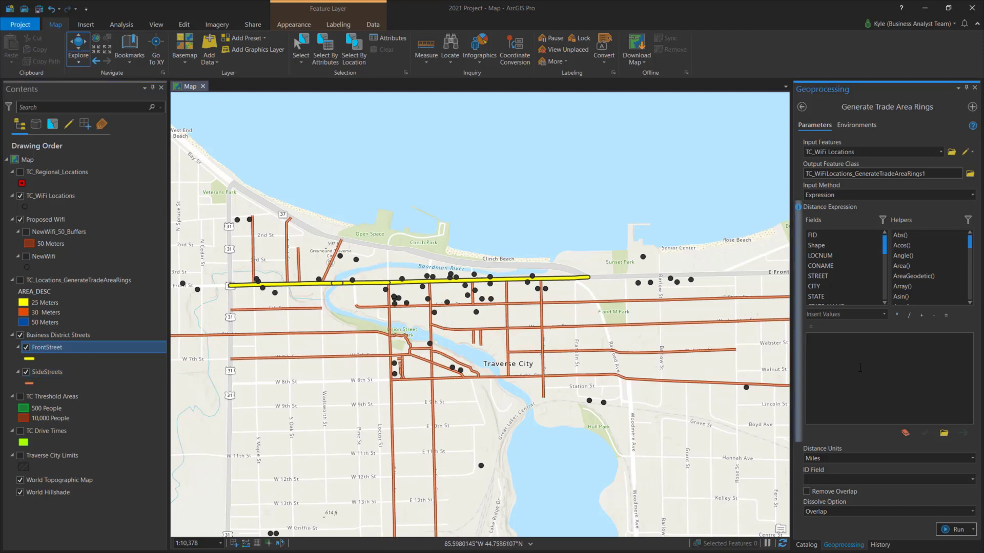
# Build the $feature.STREET expression returning 50 for W FRONT ST, else [25, 30], and verify it
pyautogui.write('if ( == "W FRONT ST") {return } if ( == "E FRONT ST") {return } else {return [, ]}')
pyautogui.doubleClick(826, 276)
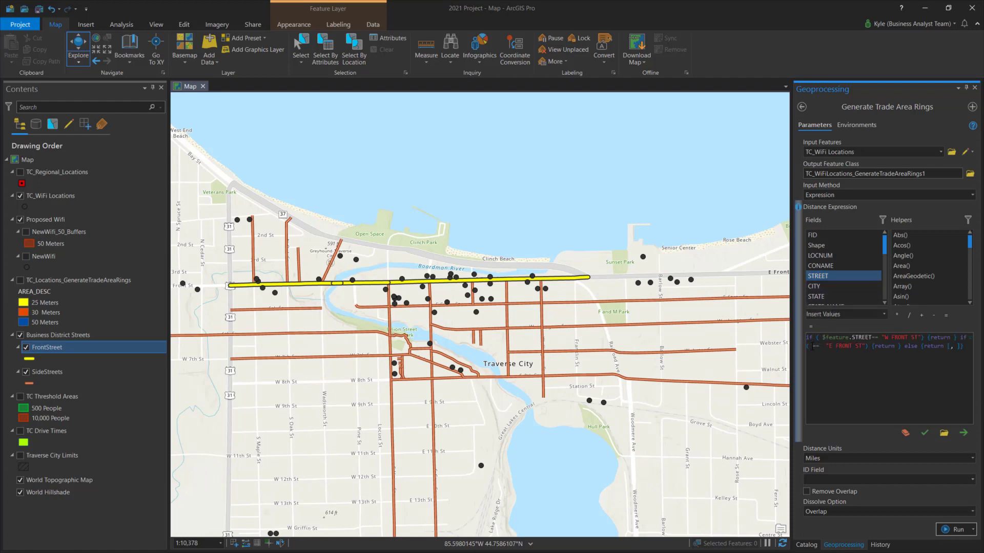
pyautogui.doubleClick(819, 277)
pyautogui.scroll(-3, 910, 270)
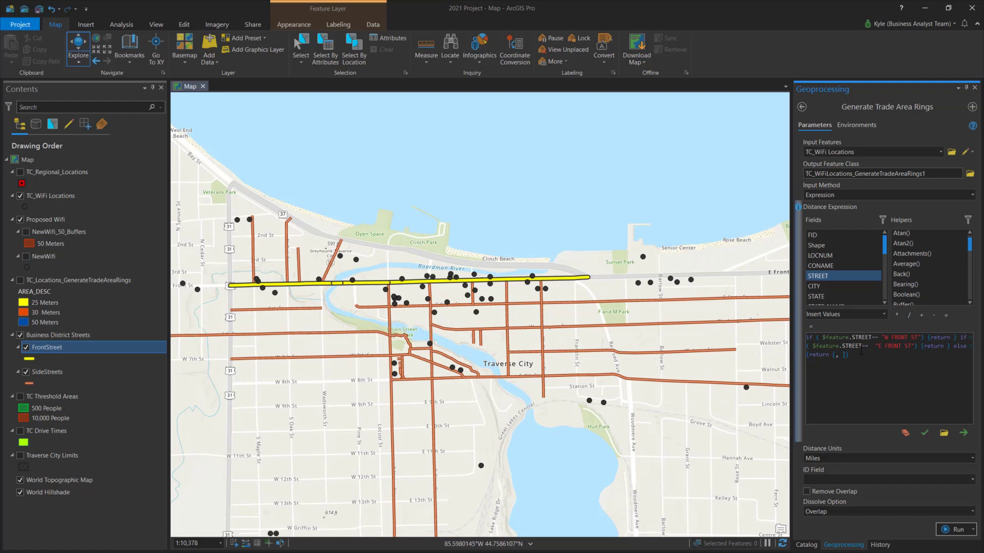
pyautogui.click(954, 337)
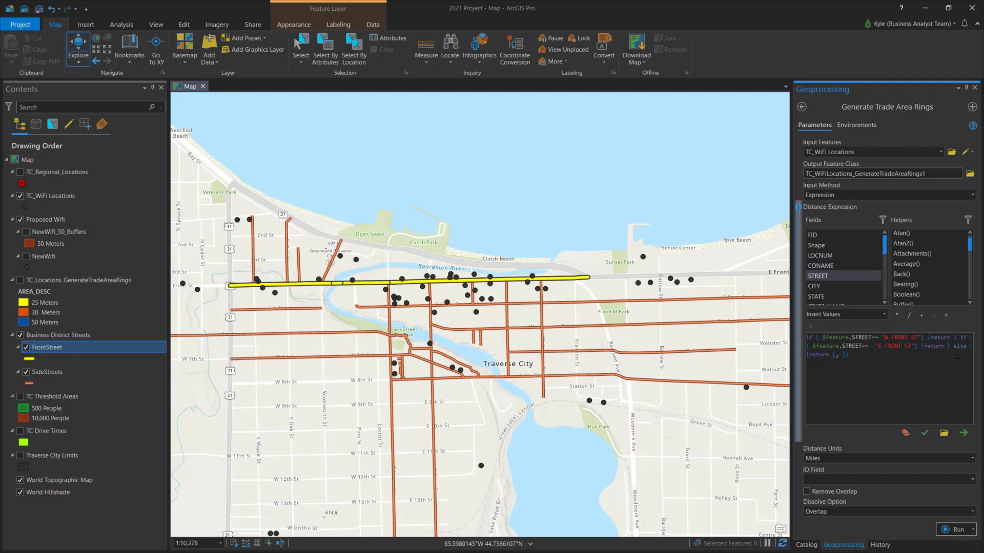
pyautogui.write('50')
pyautogui.write('25')
pyautogui.write('30')
pyautogui.click(924, 434)
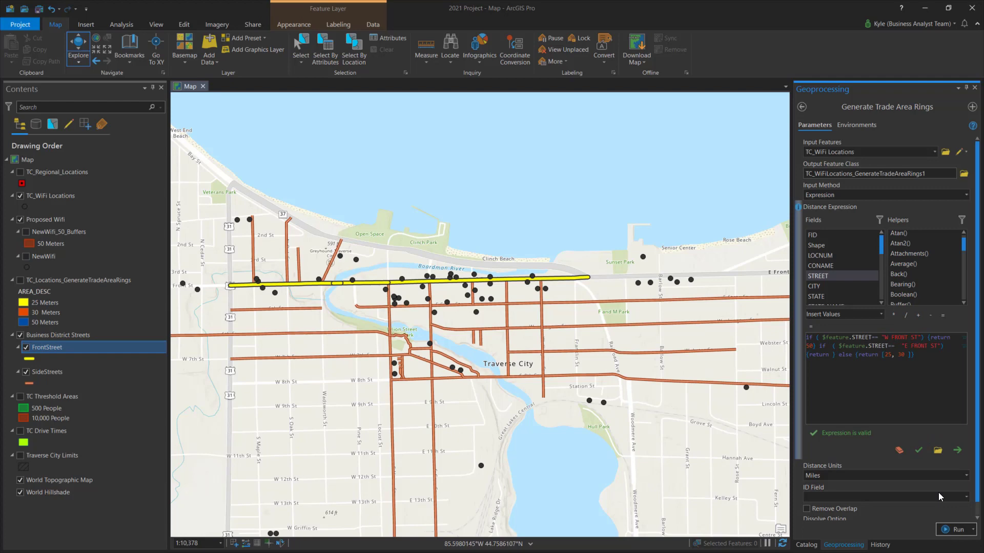
# Run the trade area rings tool and toggle the new 25/30/50-meter ring layer on and off
pyautogui.click(949, 529)
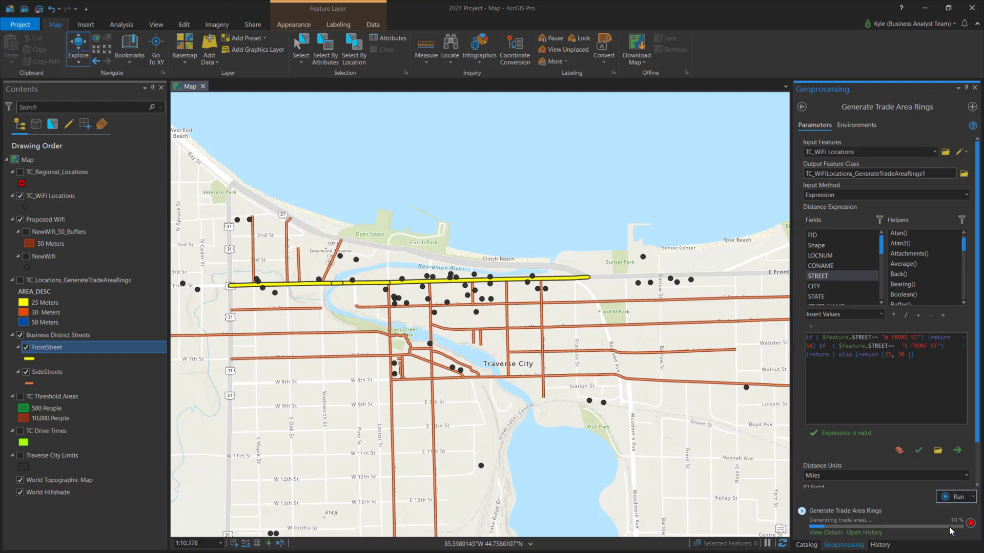
pyautogui.scroll(2, 438, 305)
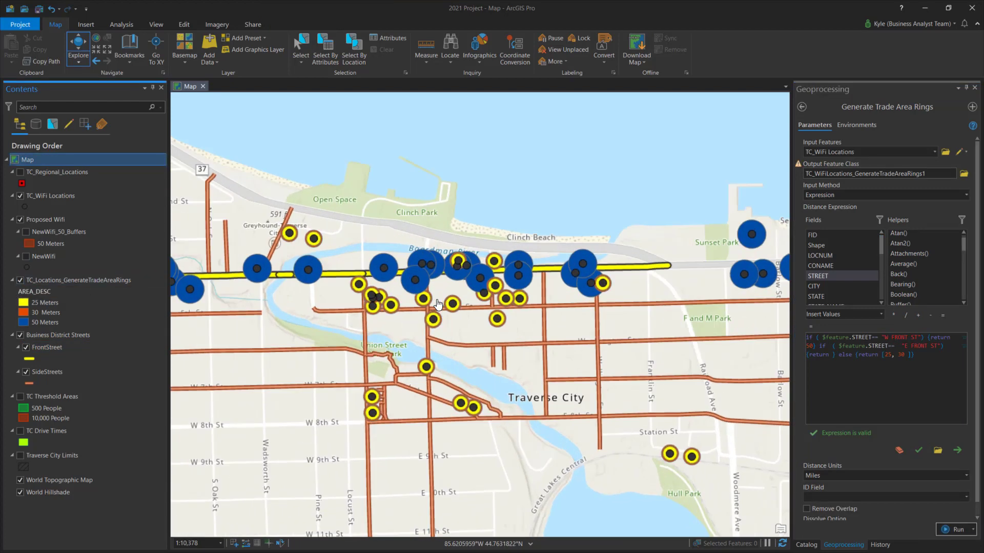
pyautogui.scroll(3, 438, 304)
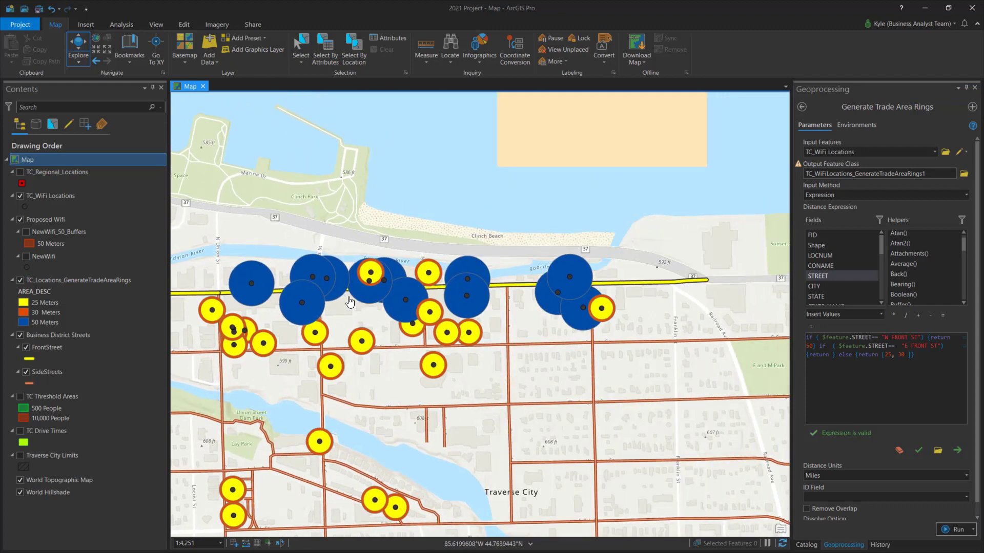
pyautogui.moveTo(350, 302); pyautogui.dragTo(454, 302)
pyautogui.click(21, 281)
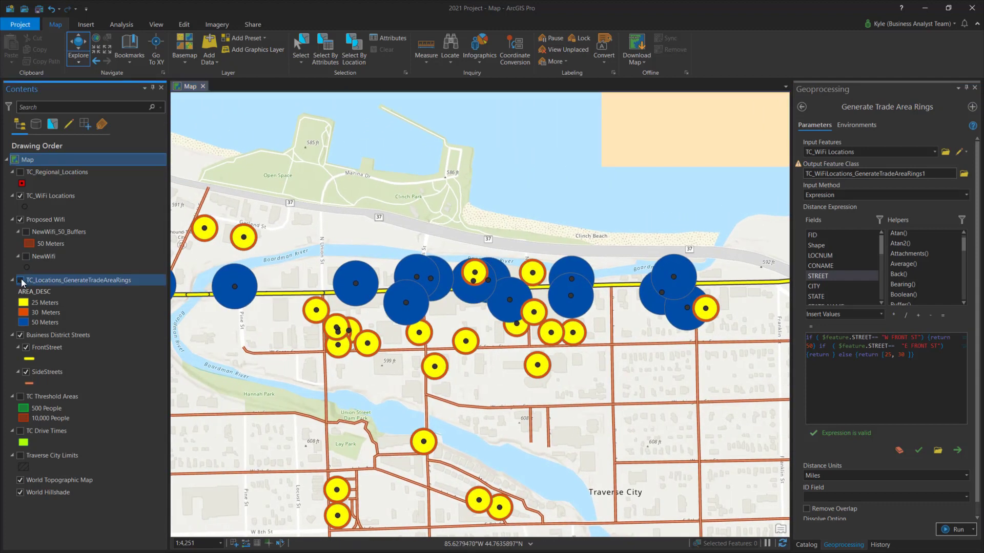
pyautogui.click(21, 281)
pyautogui.click(22, 280)
pyautogui.click(22, 280)
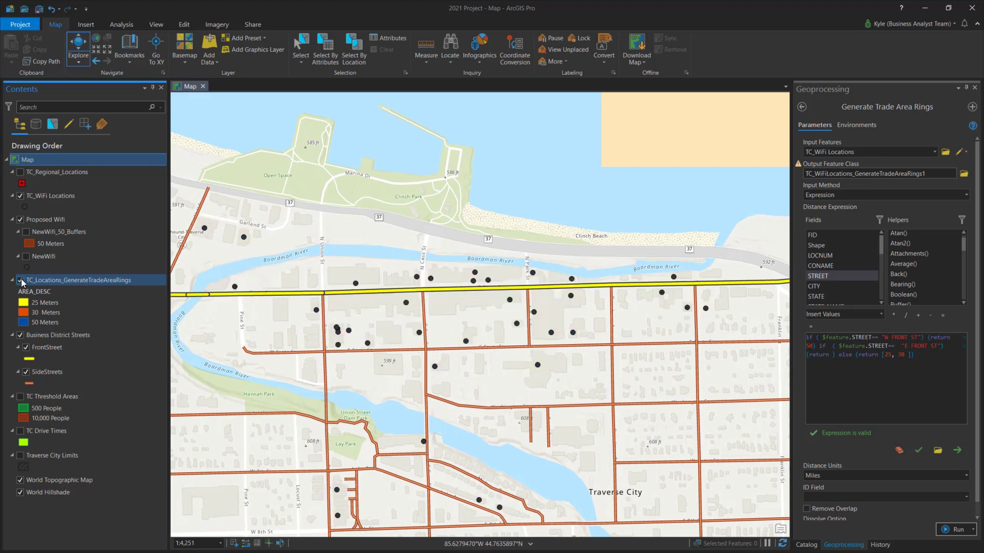
pyautogui.click(22, 281)
# Turn on NewWifi_50_Buffers to compare with the rings, then inspect a yellow trade area ring
pyautogui.click(26, 232)
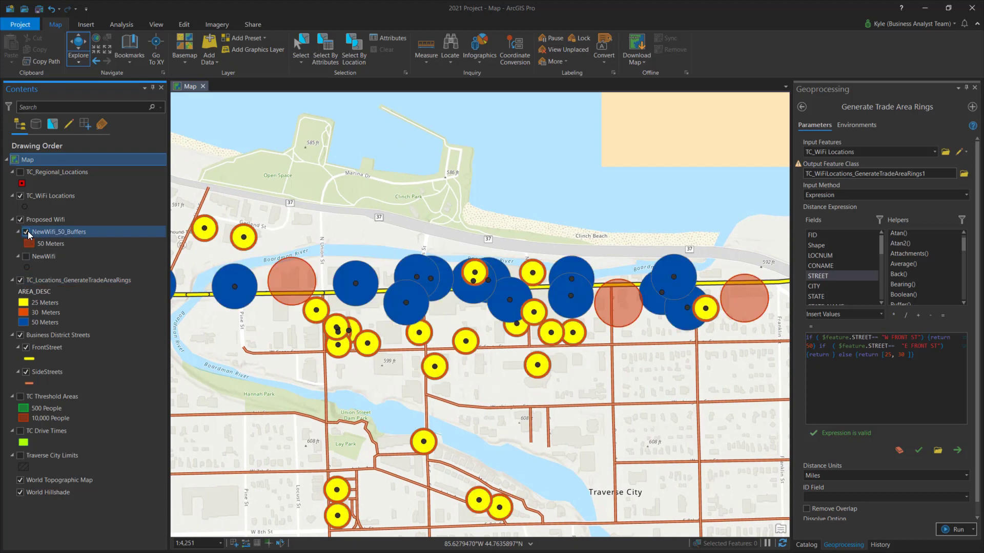
pyautogui.click(26, 232)
pyautogui.click(27, 232)
pyautogui.click(26, 232)
pyautogui.click(27, 233)
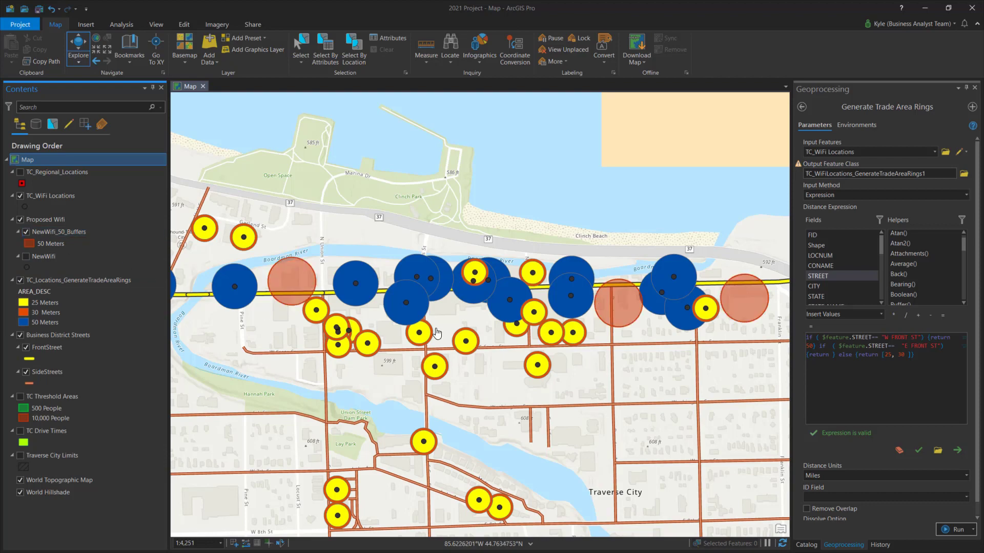
pyautogui.scroll(4, 469, 337)
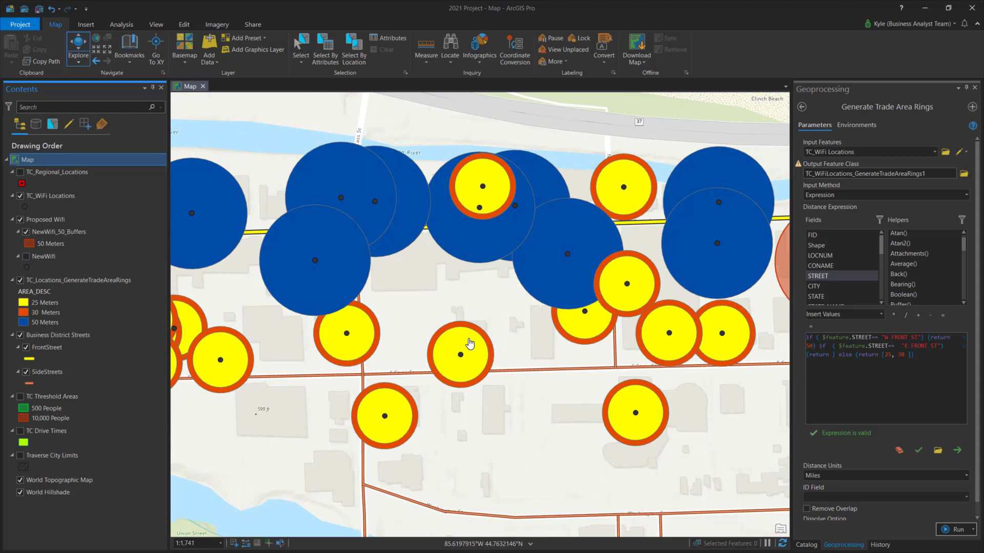
pyautogui.click(469, 343)
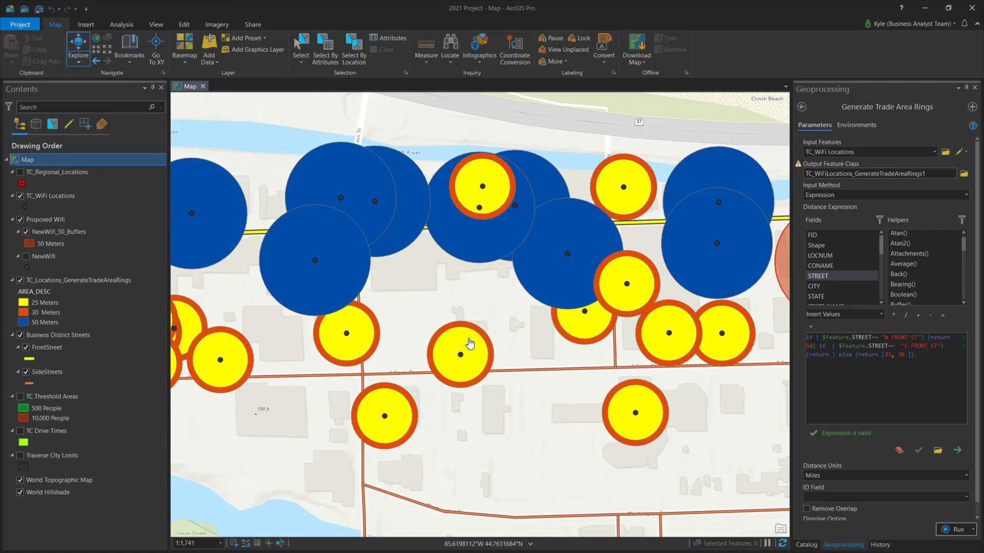
pyautogui.scroll(-5, 469, 342)
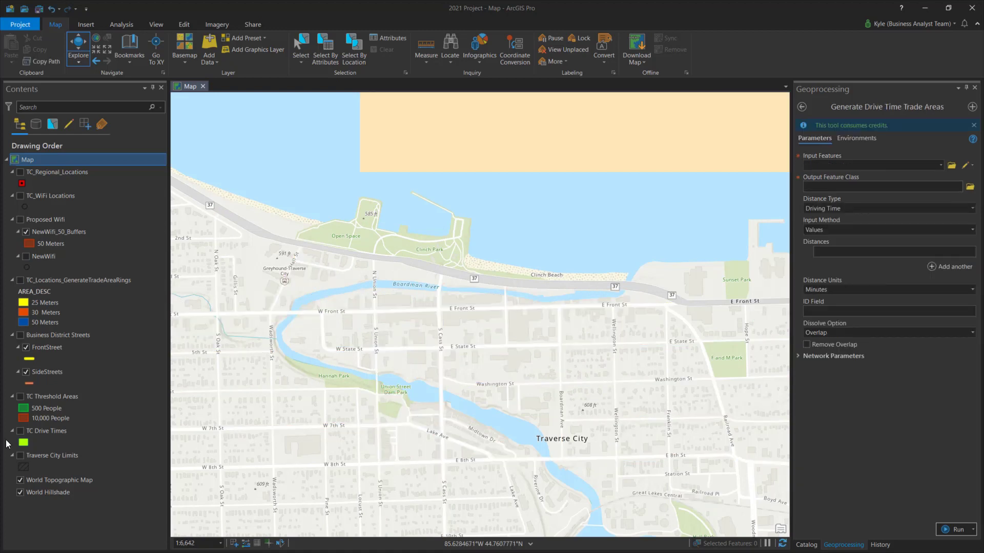
# Zoom to TC_Regional_Locations, set the drive-time Input Method to Expression and paste the minutes expression
pyautogui.rightClick(56, 174)
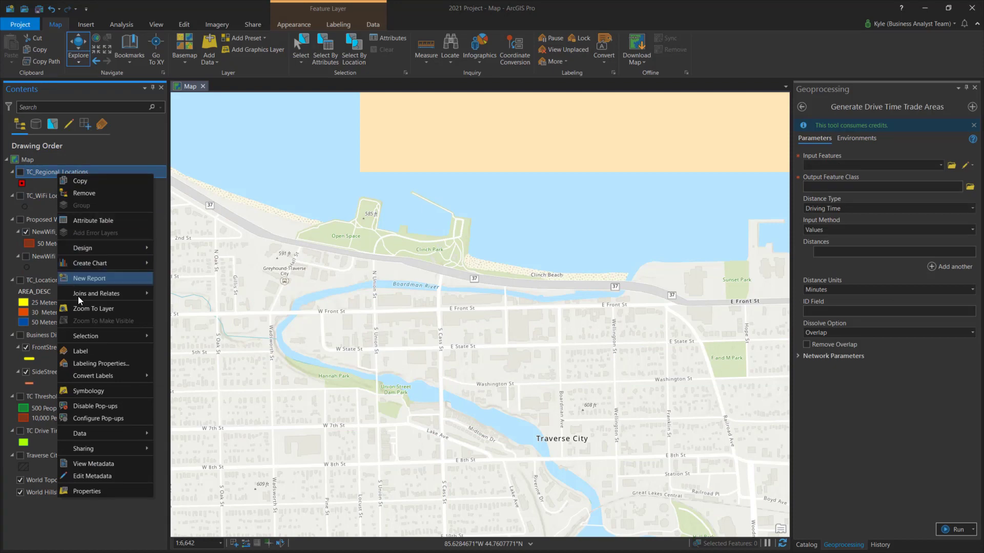
pyautogui.click(80, 310)
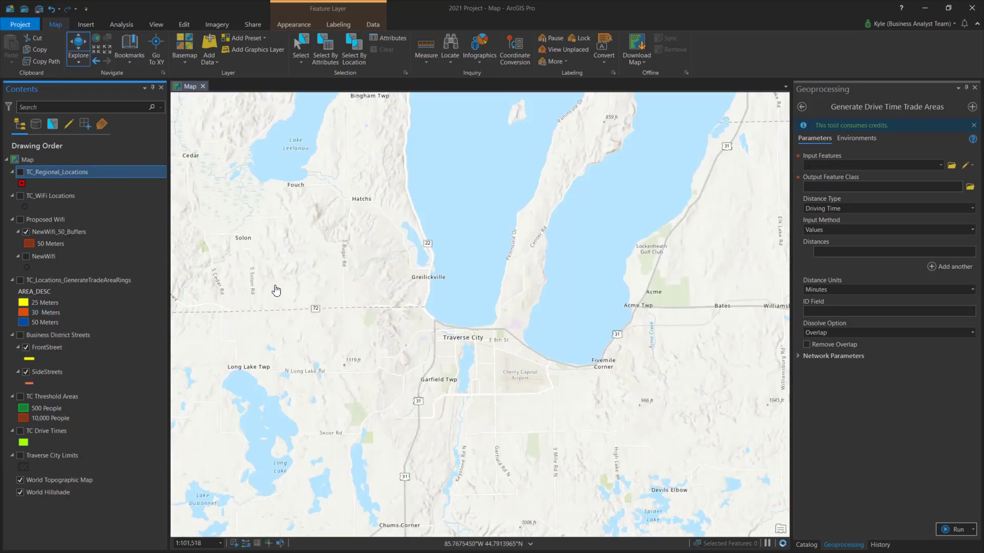
pyautogui.click(972, 229)
pyautogui.click(969, 254)
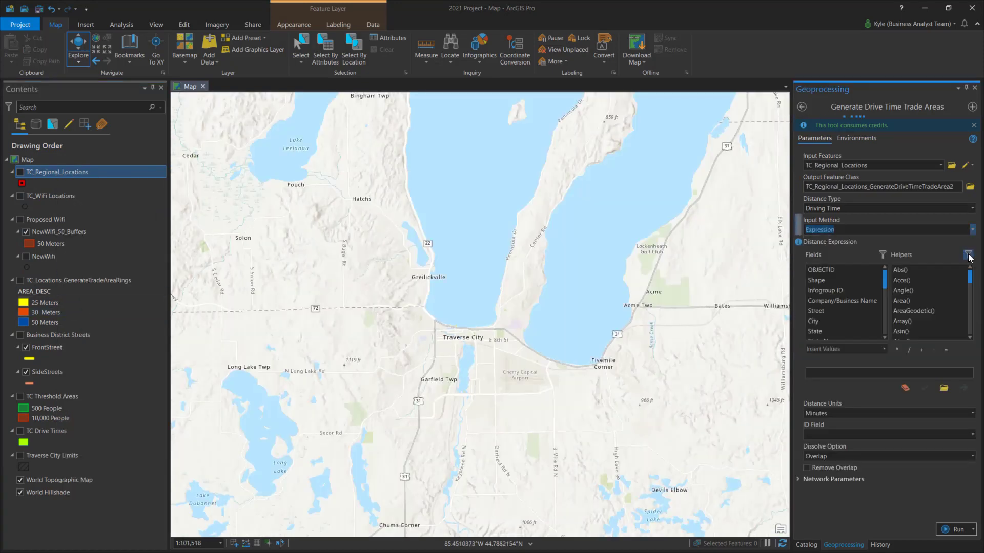
pyautogui.click(847, 391)
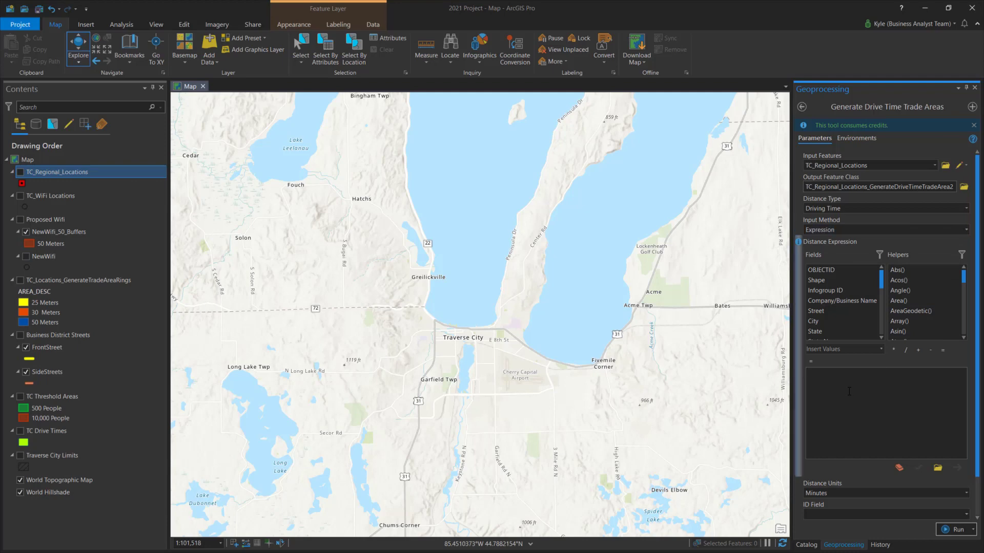
pyautogui.write('if ($feature.URBAN_RURAL_CLASS == "1") {return 3} if ($feature.URBAN_RURAL_CLASS == "2") {return 10}')
pyautogui.click(20, 173)
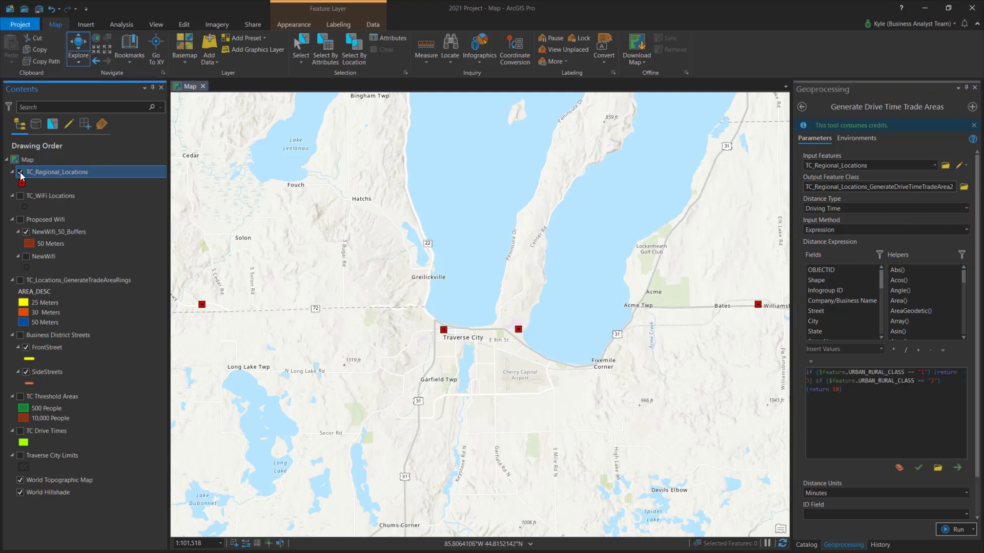
pyautogui.scroll(-2, 308, 247)
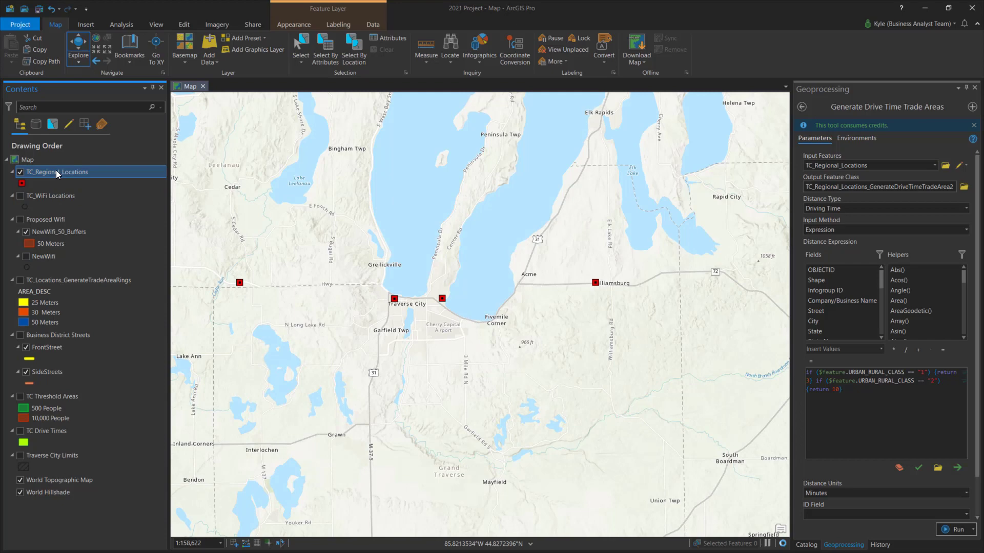
# Review each location's URBAN_RURAL_CLASS in the attribute table, then verify the drive-time expression
pyautogui.rightClick(56, 170)
pyautogui.click(77, 219)
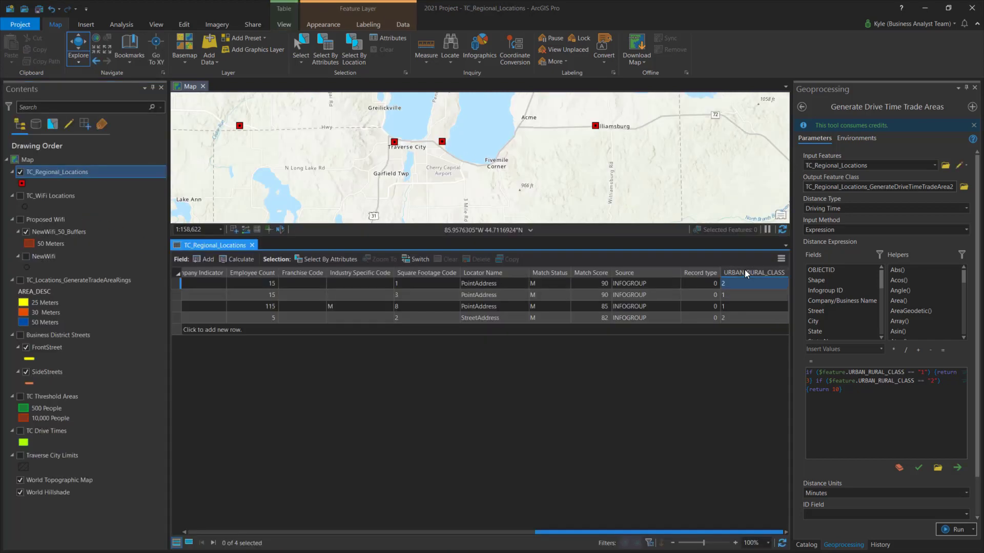
pyautogui.click(742, 283)
pyautogui.click(737, 294)
pyautogui.click(738, 308)
pyautogui.click(738, 317)
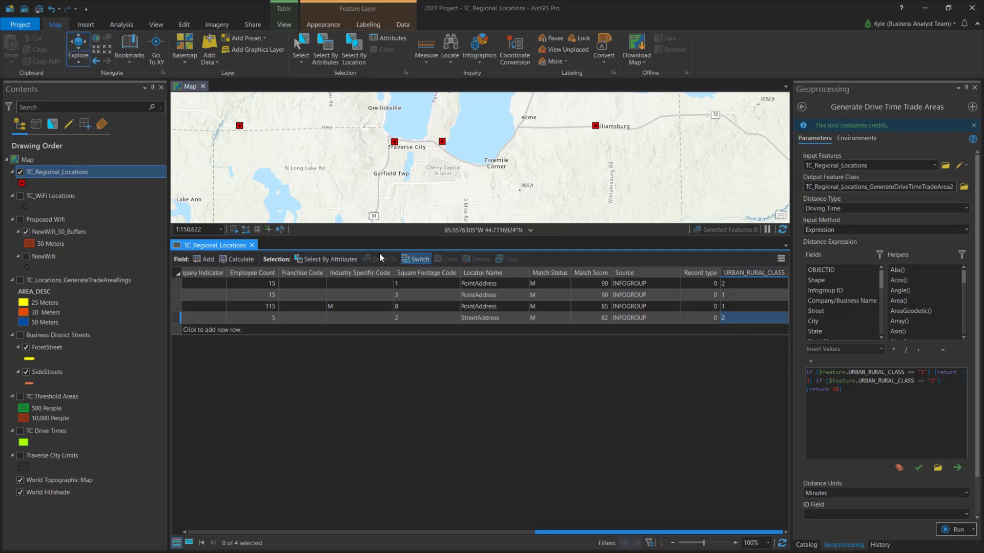
pyautogui.click(252, 245)
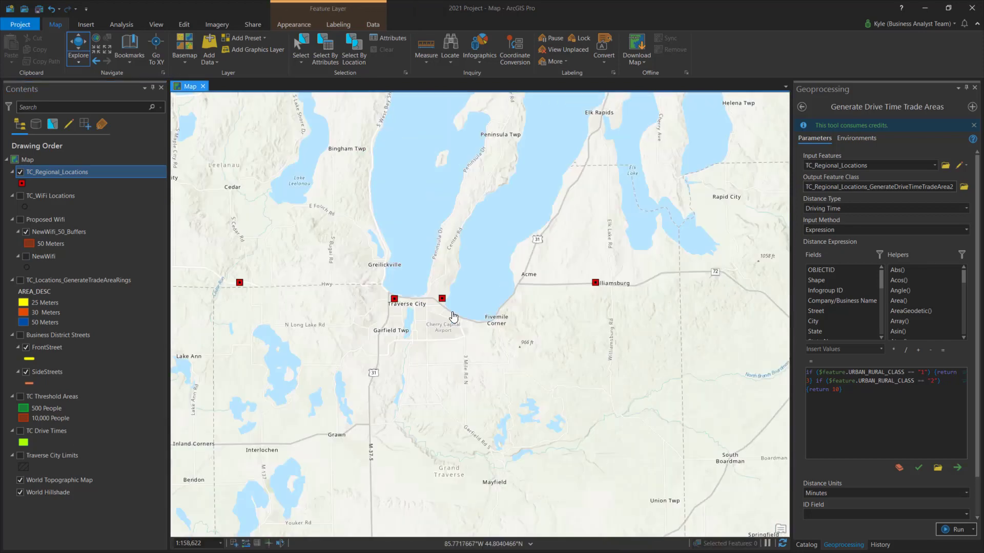
pyautogui.click(919, 467)
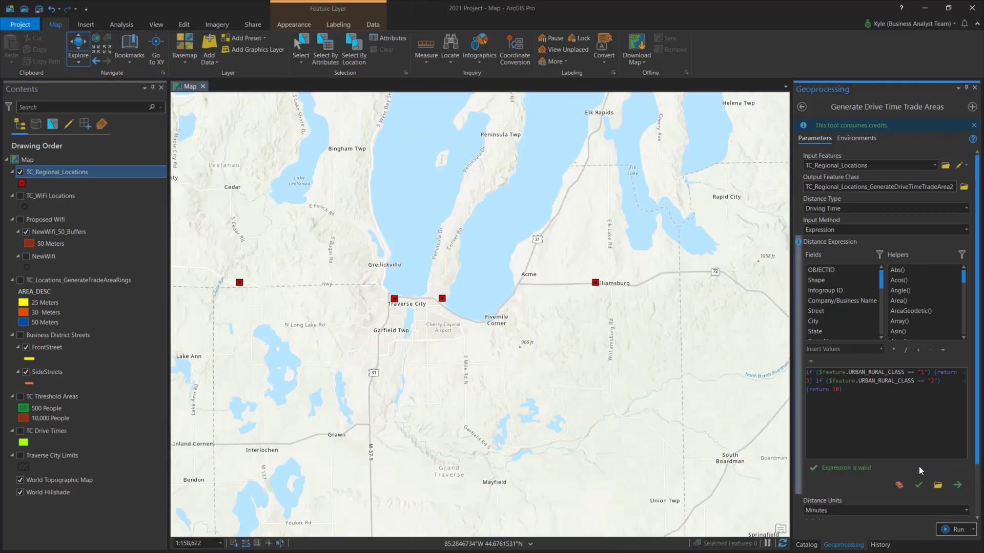
# Run Generate Drive Time Trade Areas and zoom in and out to inspect the drive-time polygons
pyautogui.click(947, 530)
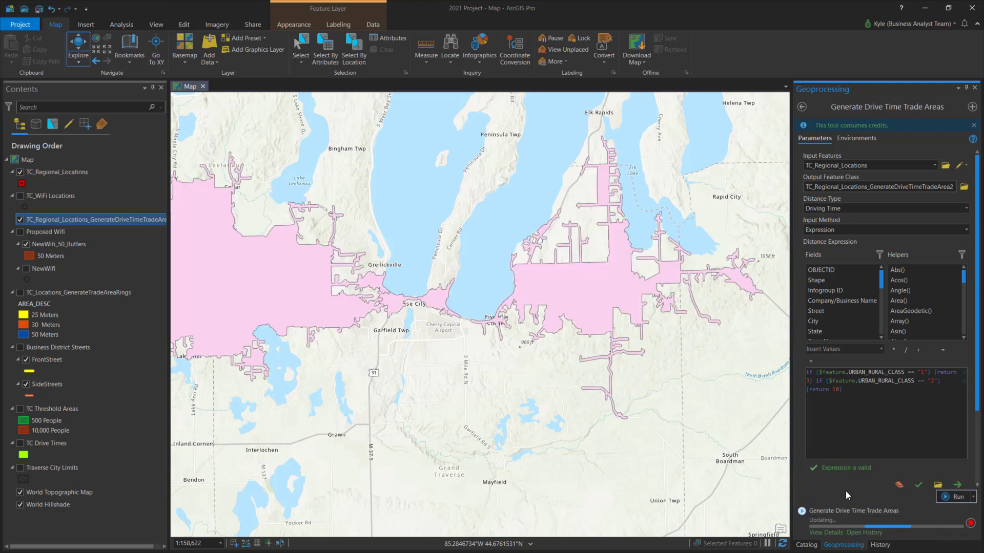
pyautogui.scroll(-3, 370, 270)
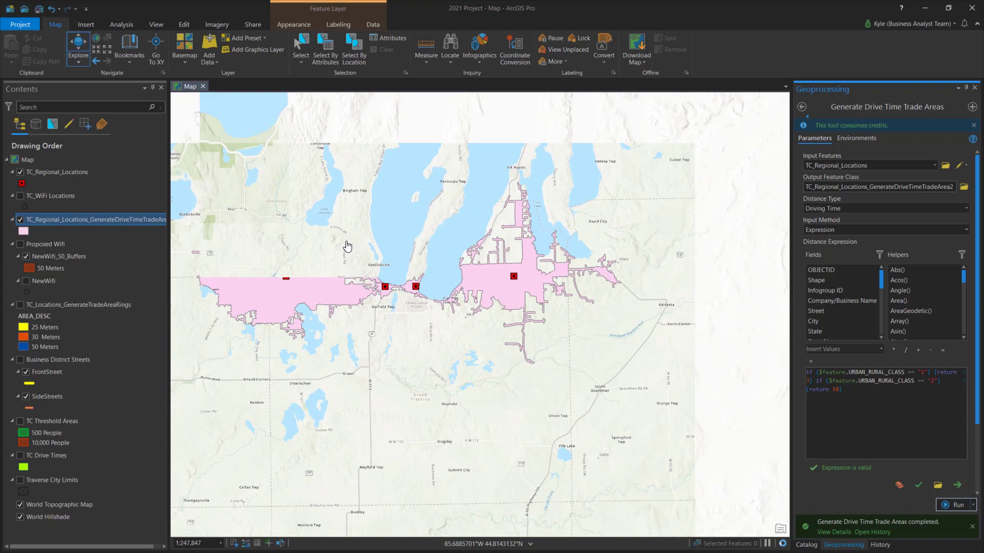
pyautogui.scroll(4, 411, 295)
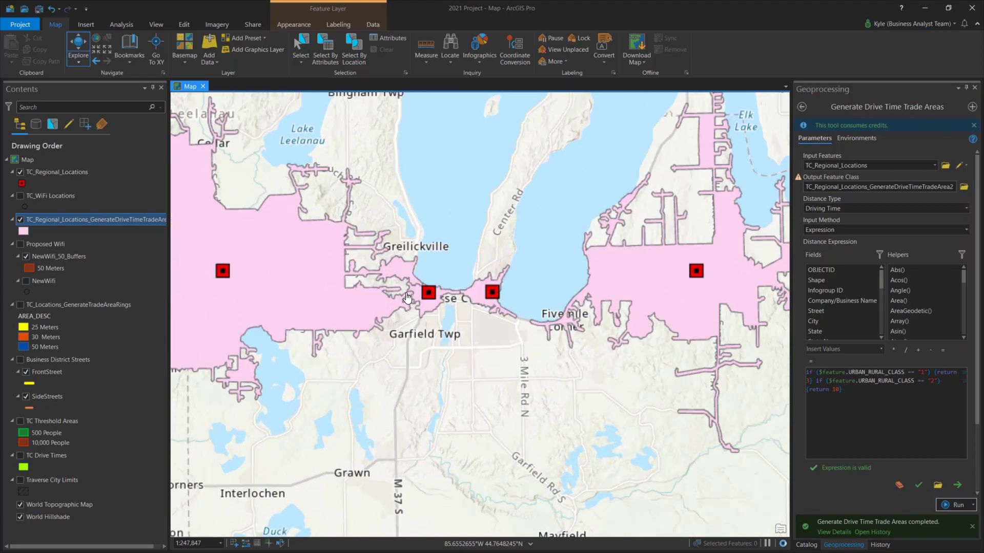
pyautogui.scroll(3, 470, 314)
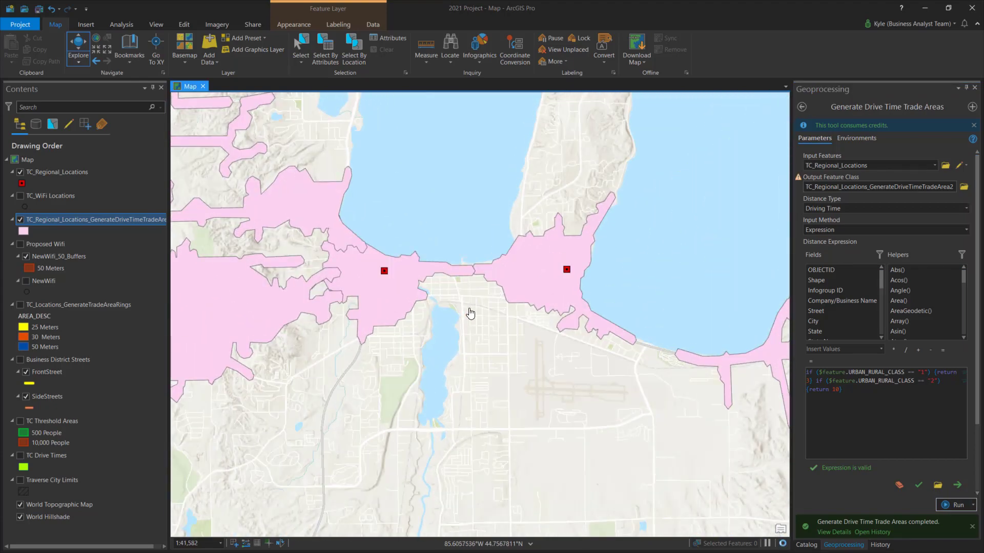
pyautogui.scroll(-3, 470, 314)
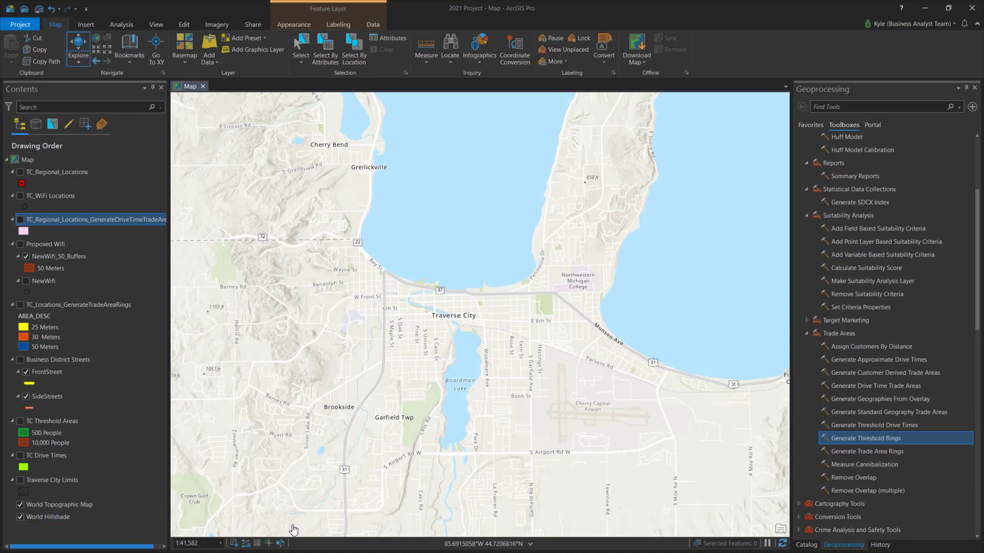
# Open Generate Threshold Rings with TC_WiFi Locations input and Population > 2020 Total Population as threshold variable
pyautogui.click(854, 438)
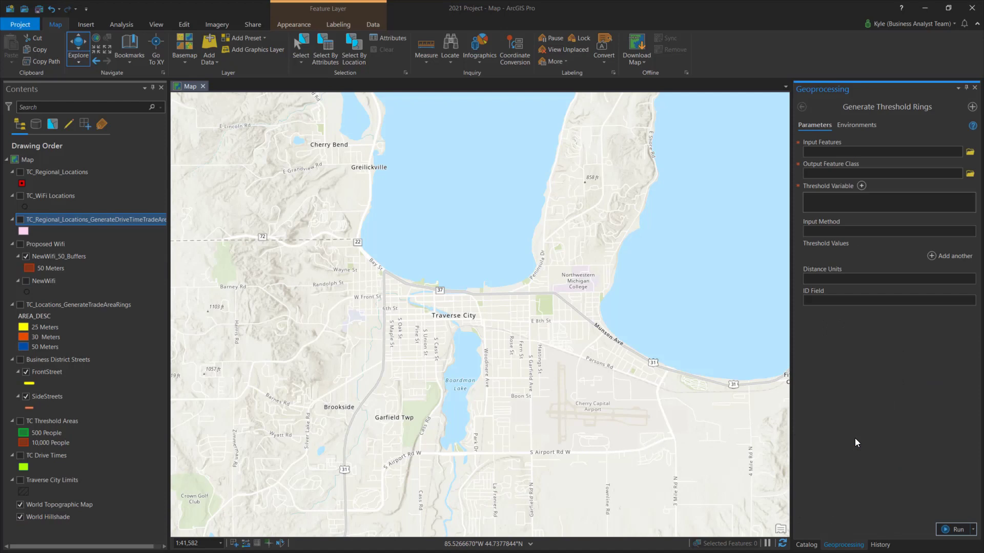
pyautogui.click(959, 166)
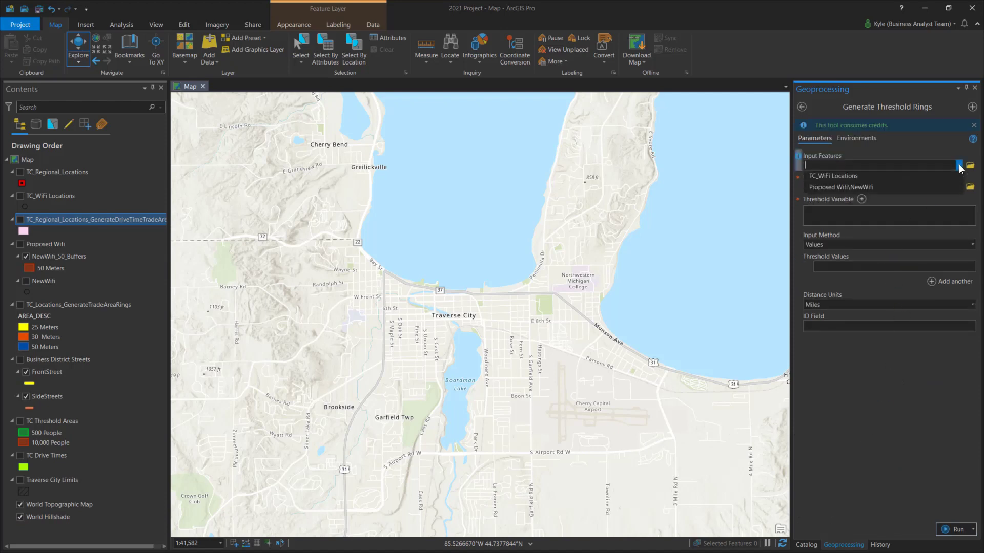
pyautogui.click(956, 190)
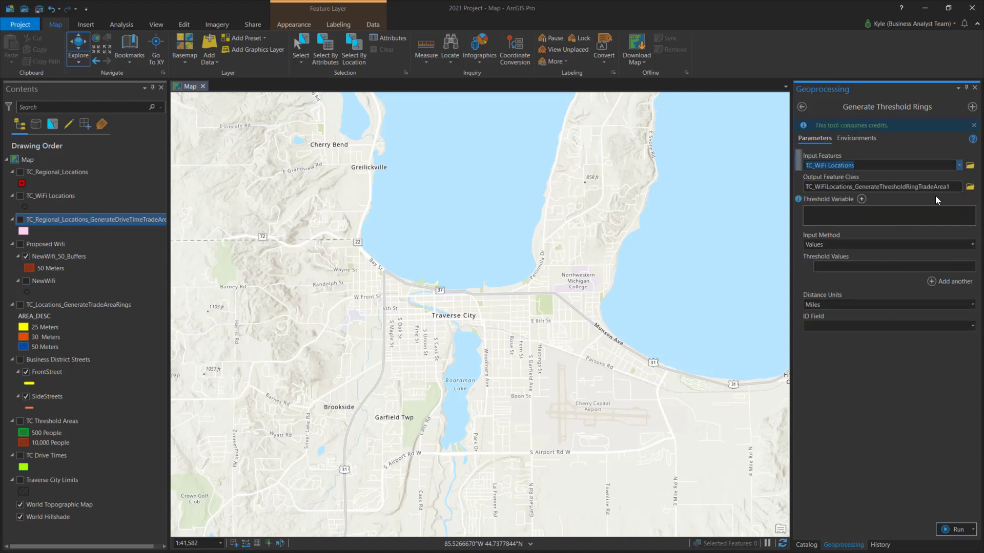
pyautogui.click(861, 199)
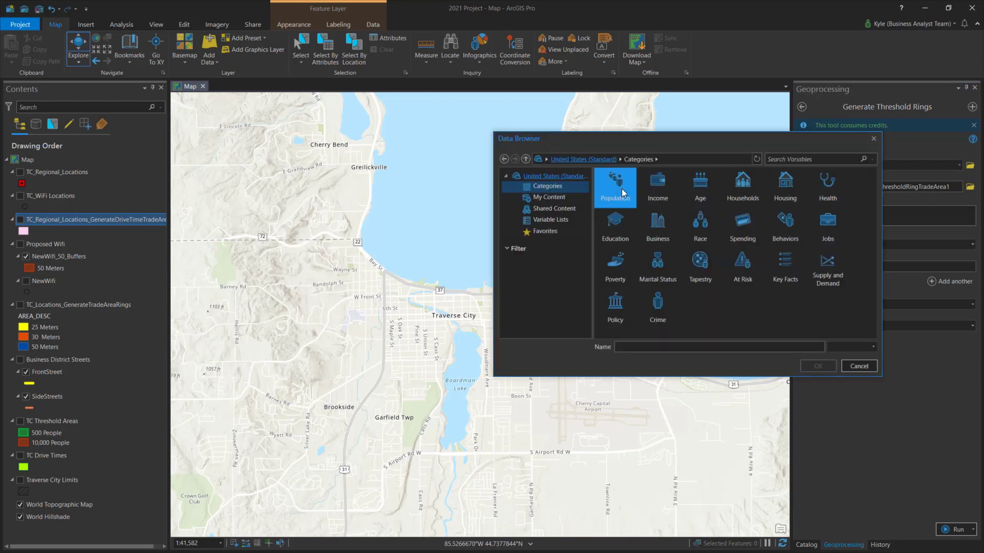
pyautogui.click(622, 191)
pyautogui.click(623, 192)
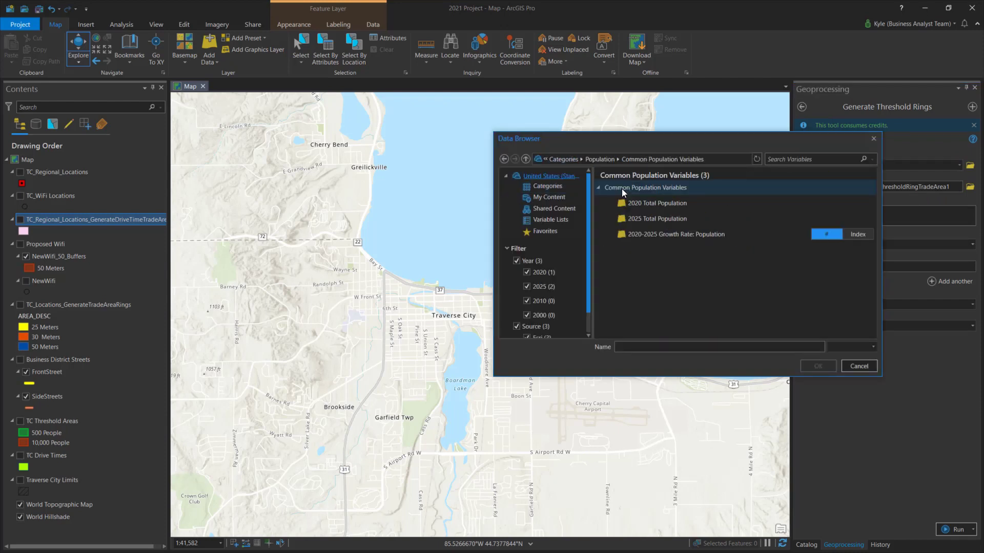
pyautogui.click(628, 202)
pyautogui.click(818, 366)
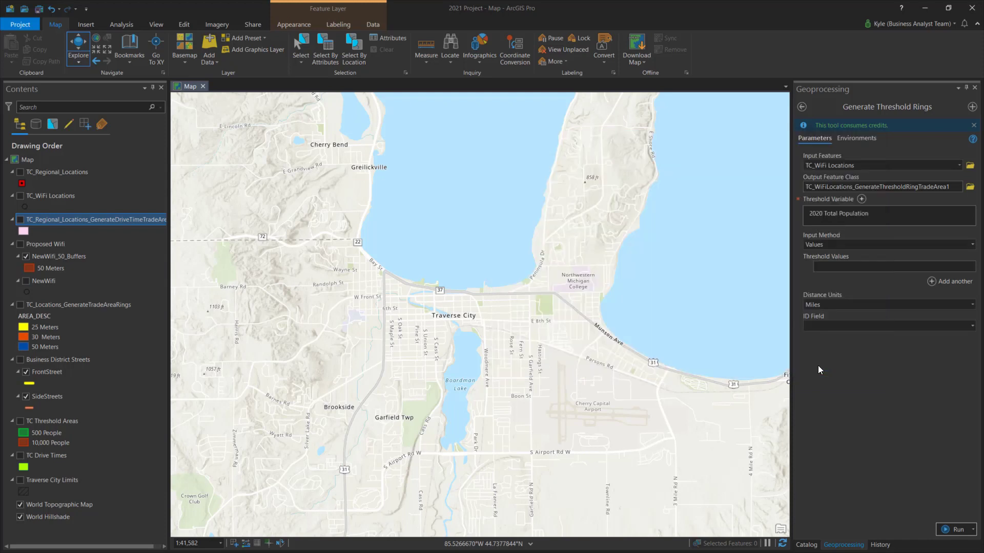
# Switch the threshold Input Method to Expression and paste the EMPNUM Arcade expression
pyautogui.click(972, 245)
pyautogui.click(966, 268)
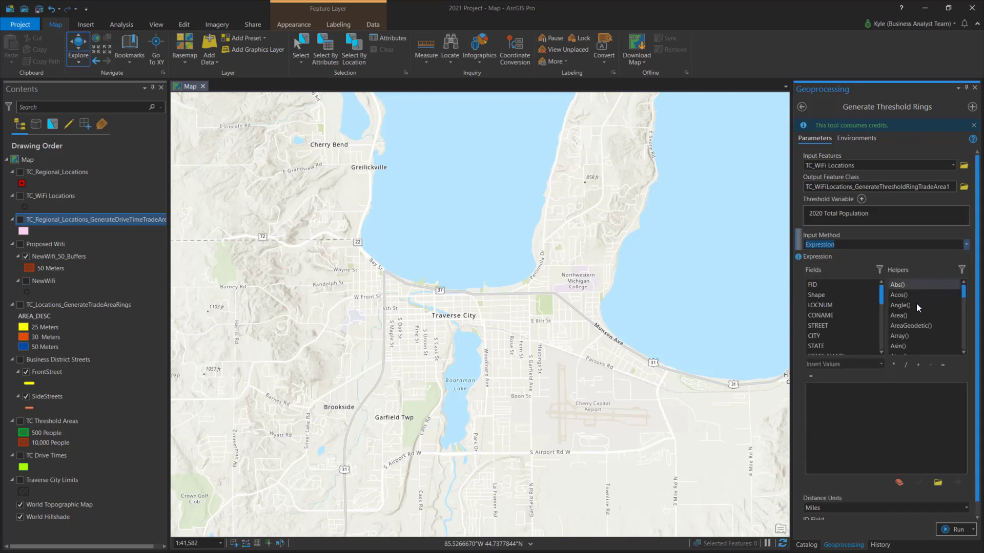
pyautogui.click(892, 404)
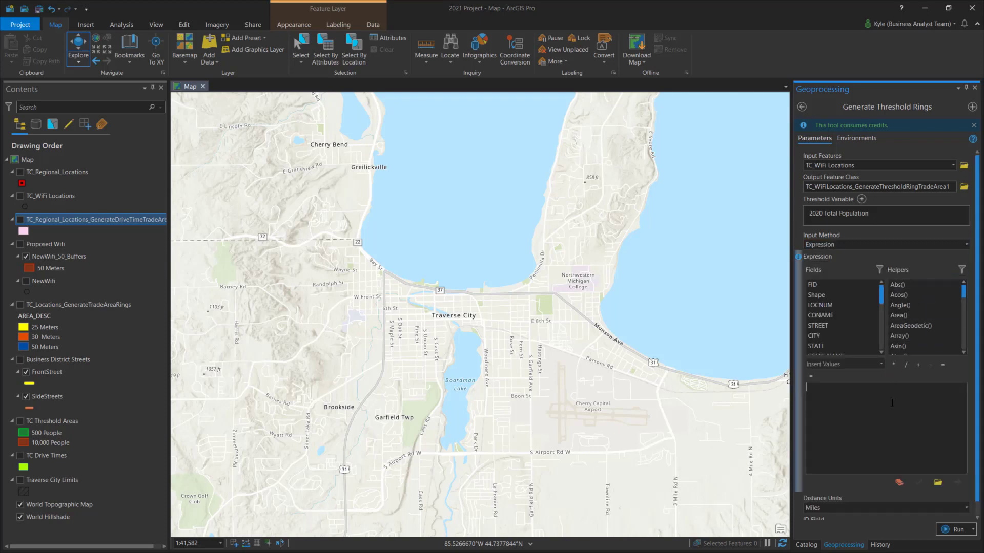
pyautogui.write('if (($feature.EMPNUM <= 300) && ($feature.EMPNUM > 100)) {return 10000} else {return 500}')
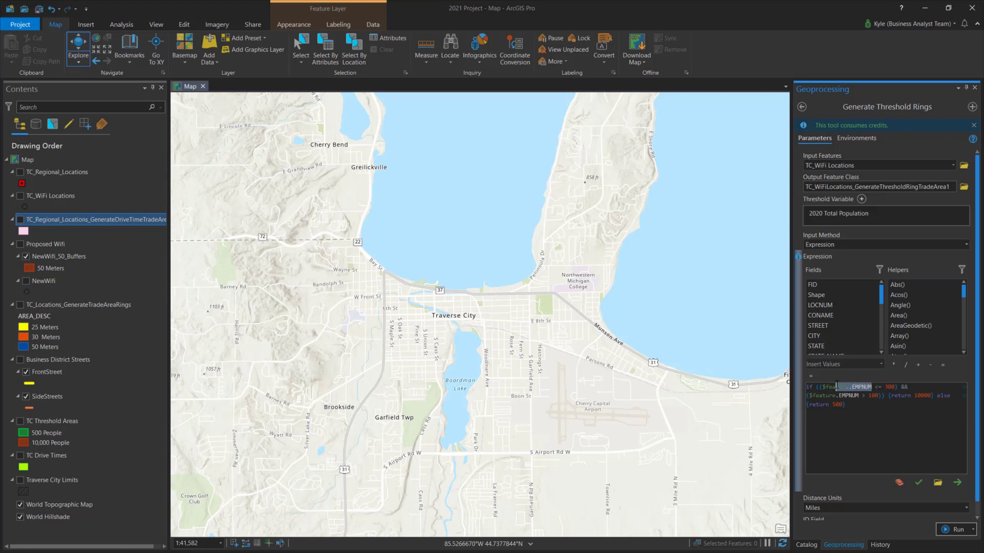
# Review the expression's EMPNUM field, 300 limit and return 500 clause, then verify it
pyautogui.moveTo(836, 387); pyautogui.dragTo(821, 387)
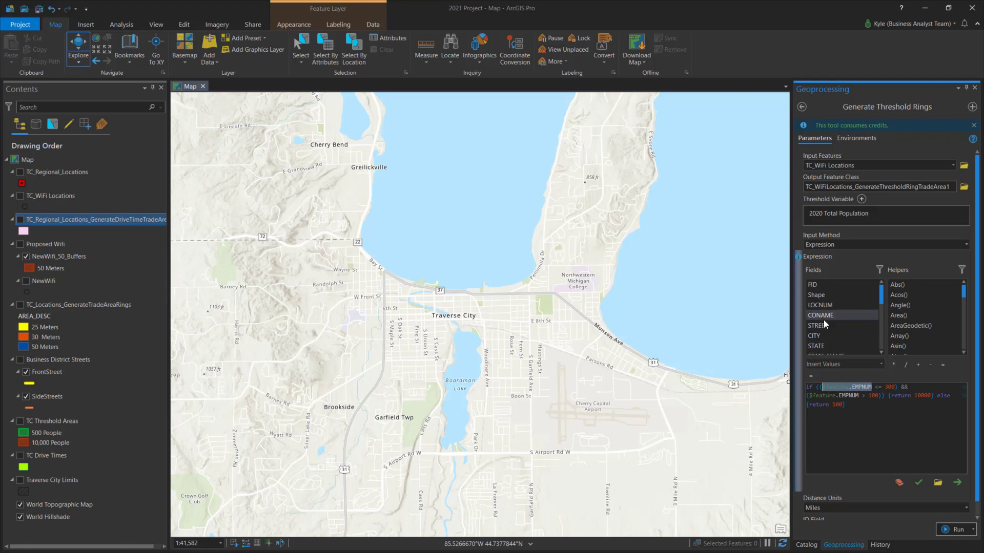
pyautogui.scroll(-5, 823, 319)
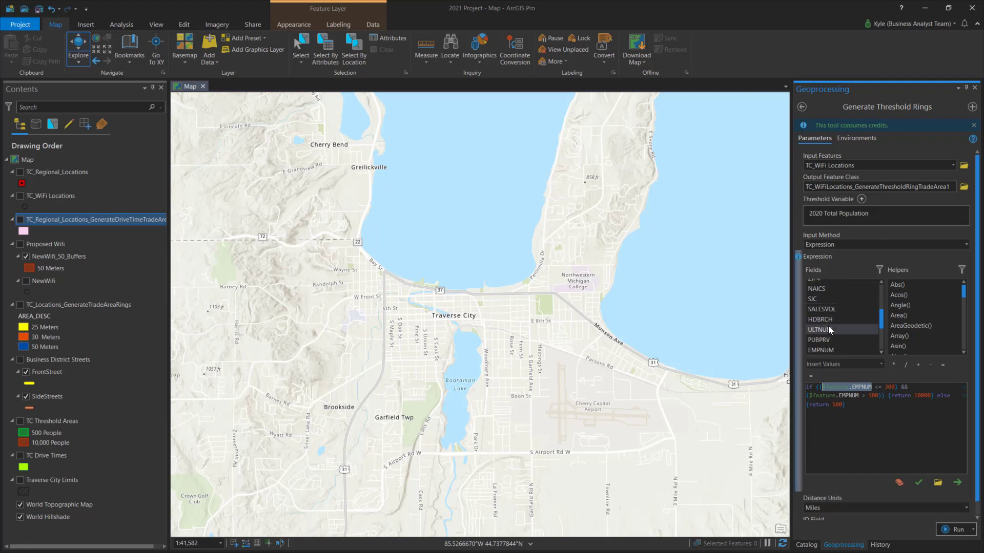
pyautogui.click(830, 350)
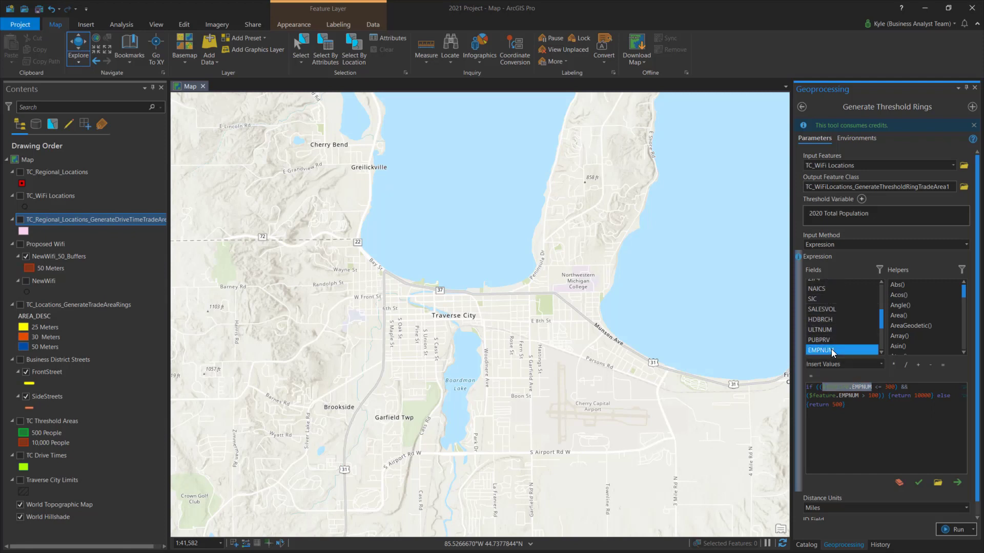
pyautogui.click(871, 406)
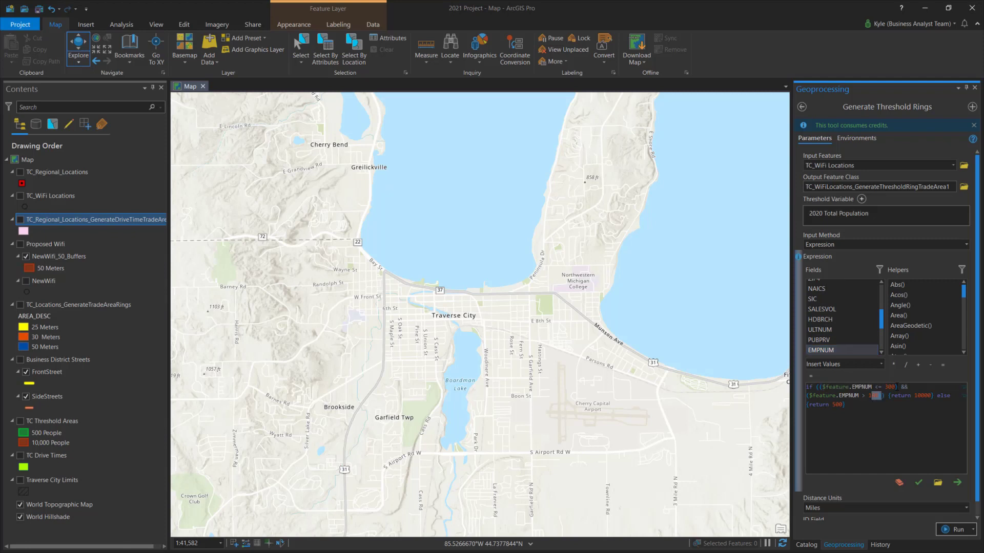
pyautogui.moveTo(898, 388); pyautogui.dragTo(927, 396)
pyautogui.click(898, 396)
pyautogui.click(916, 412)
pyautogui.moveTo(806, 405); pyautogui.dragTo(842, 405)
pyautogui.click(918, 482)
# Run Generate Threshold Rings, then zoom and pan to inspect the red 10,000 and green 500 rings
pyautogui.click(955, 529)
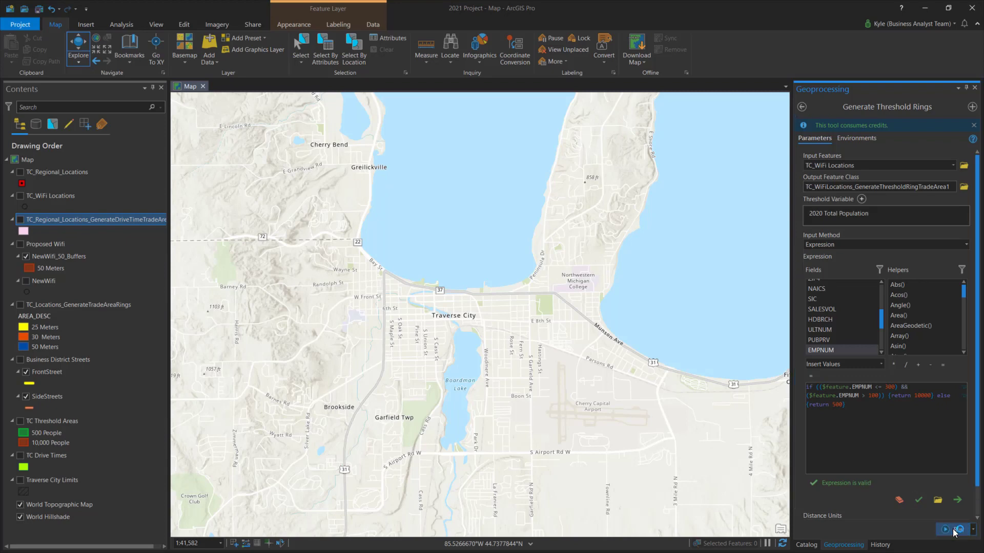
pyautogui.click(20, 196)
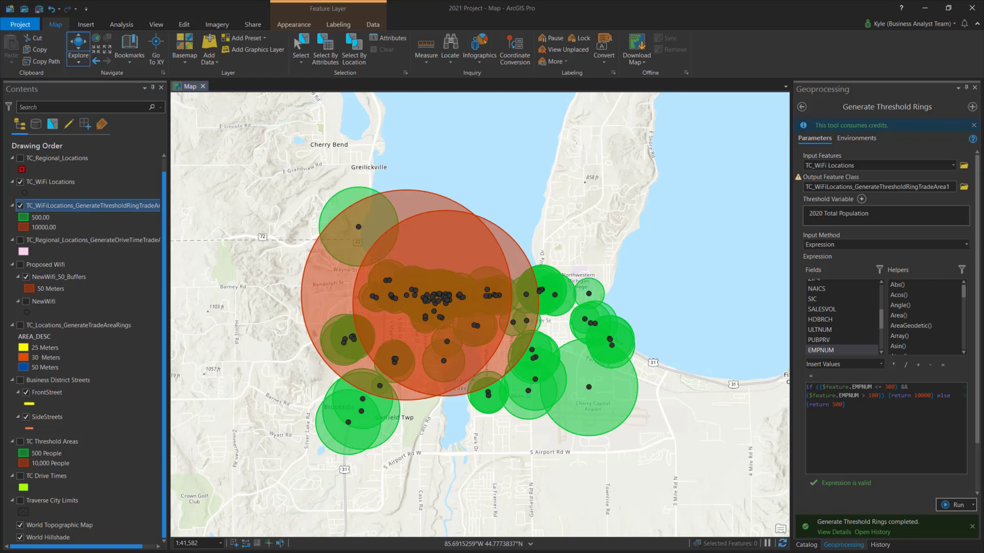
pyautogui.scroll(2, 383, 279)
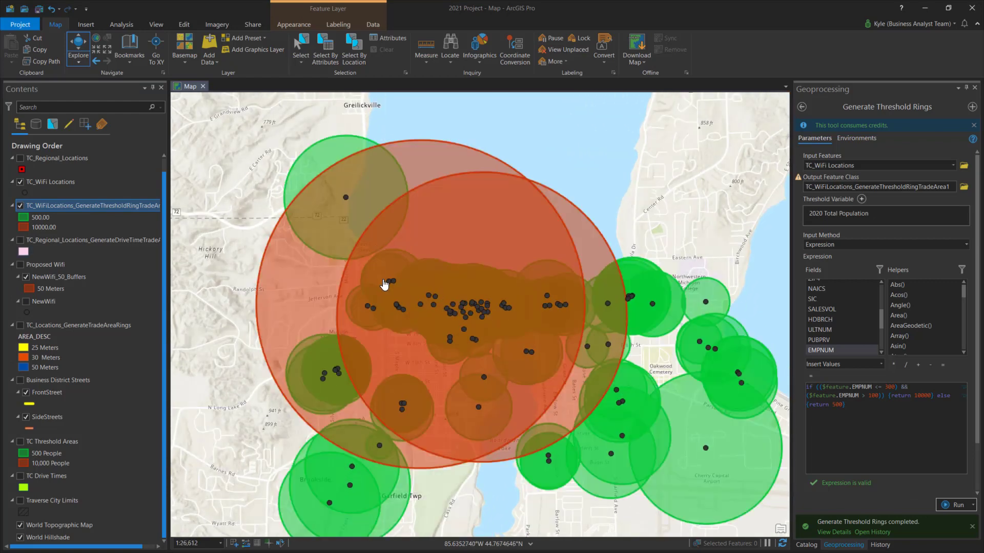
pyautogui.click(413, 180)
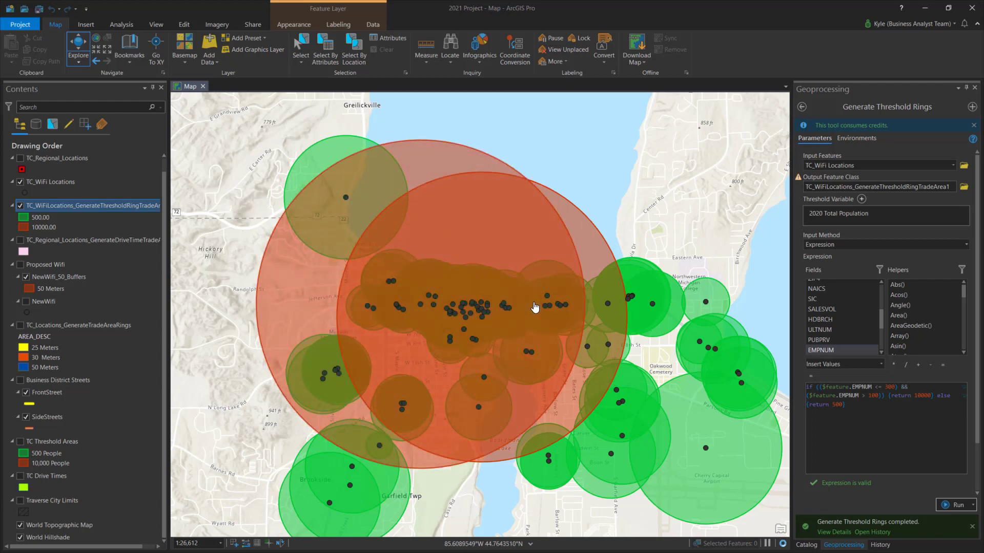
pyautogui.moveTo(498, 282); pyautogui.dragTo(373, 216)
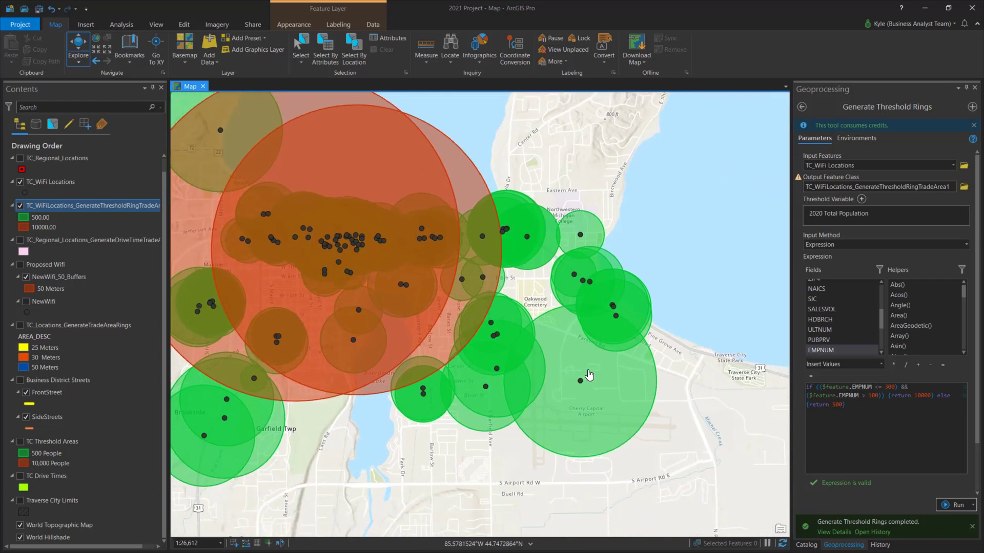
pyautogui.click(589, 375)
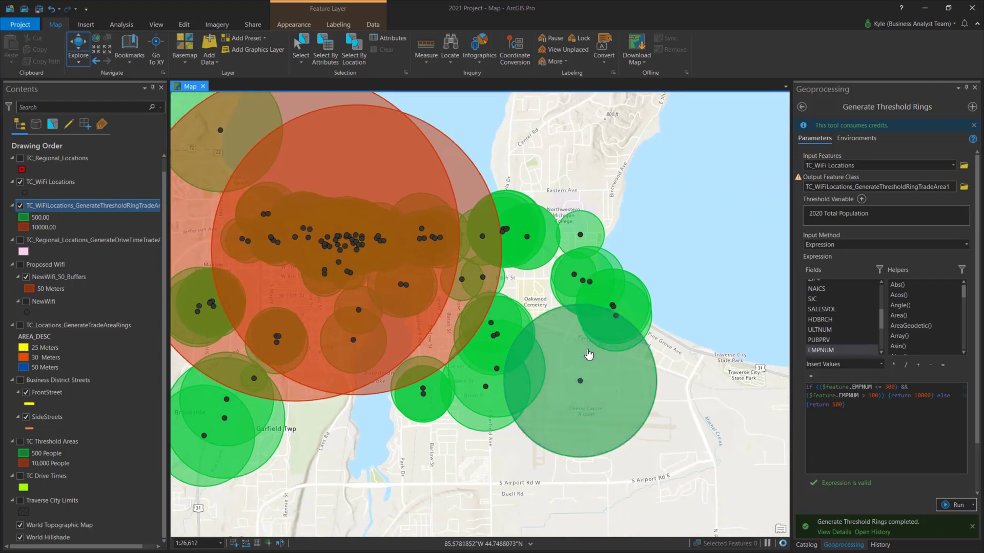
pyautogui.scroll(2, 567, 292)
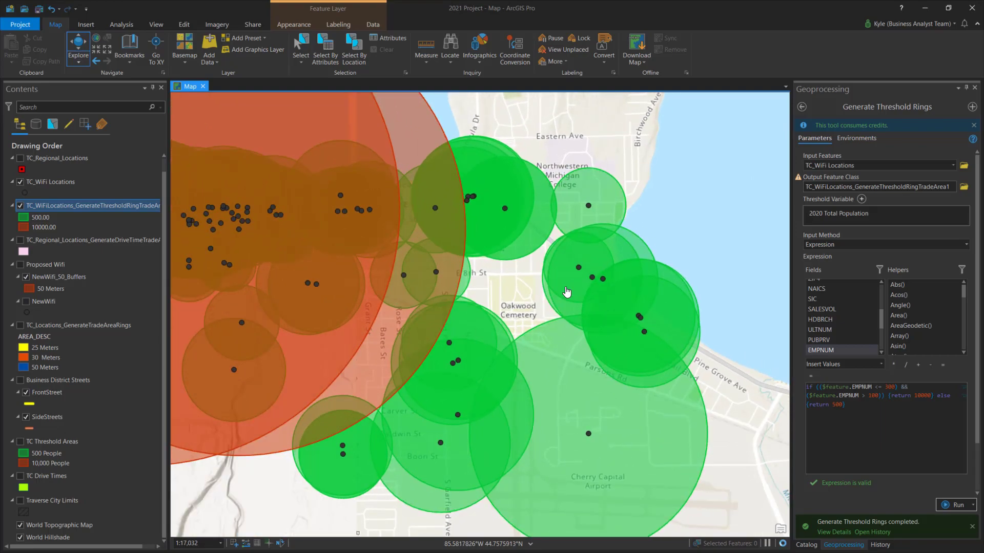